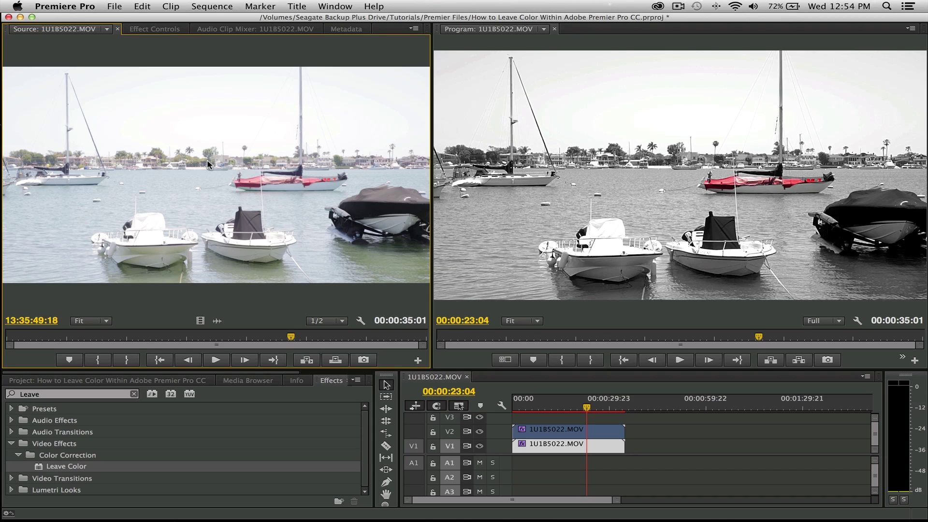
Switch to Effect Controls to show the clip's Leave Color parameters
{"action": "left_click", "coordinate": [709, 220]}
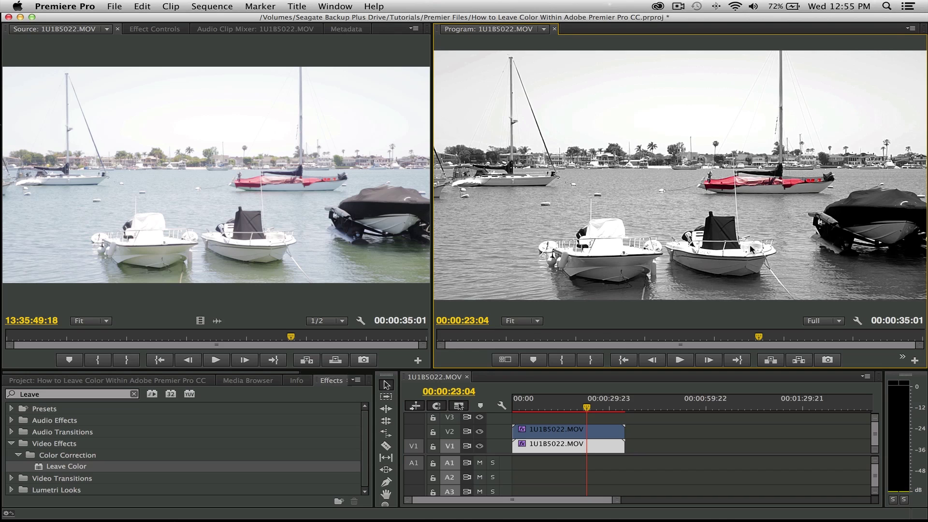
{"action": "left_click", "coordinate": [255, 213]}
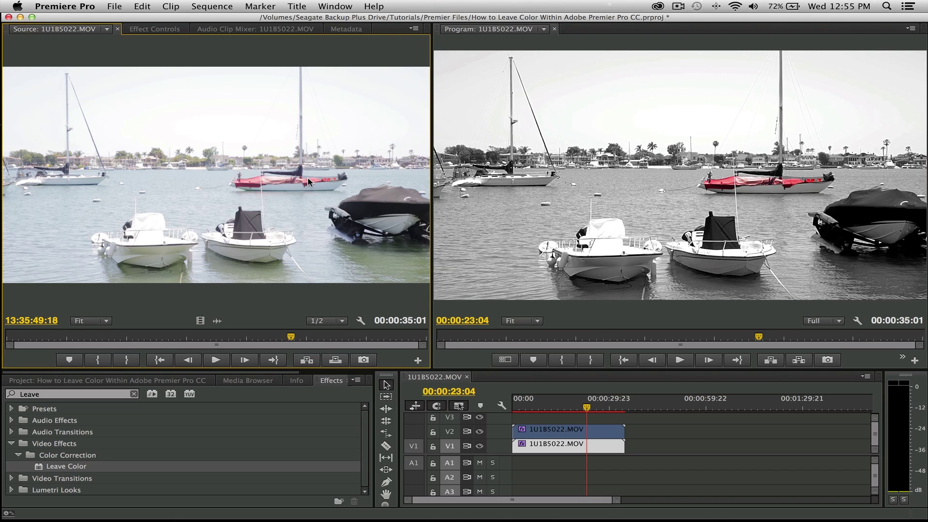
{"action": "left_click", "coordinate": [168, 30]}
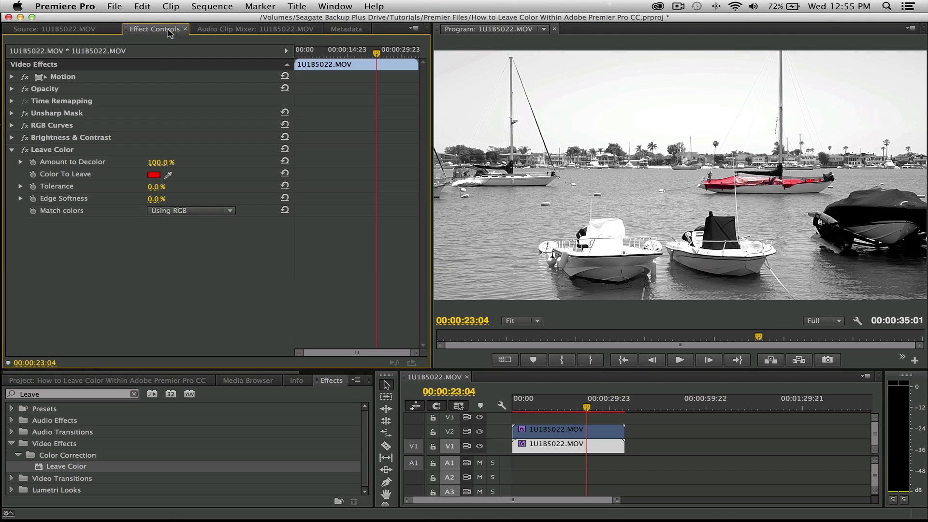
Expand RGB Curves, toggle it off and back on for the V1 clip, and widen the Program monitor
{"action": "left_click", "coordinate": [12, 126]}
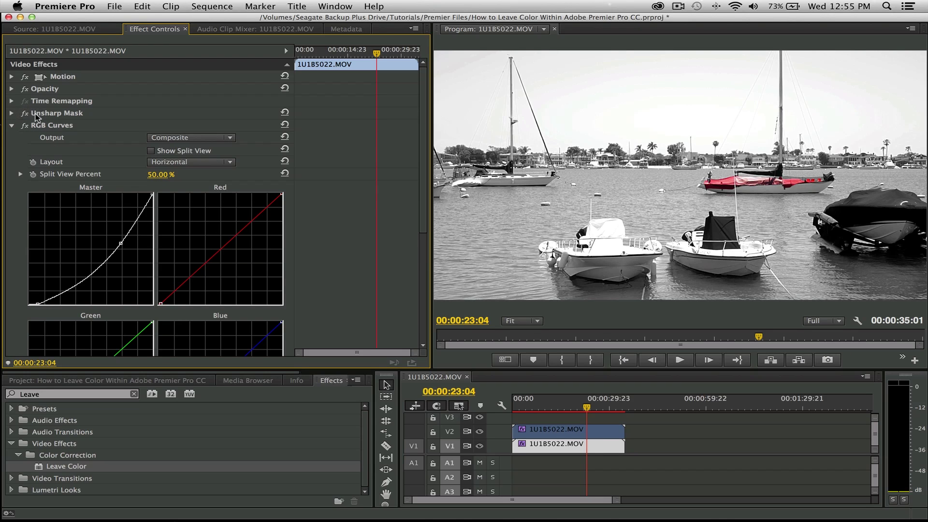
{"action": "left_click", "coordinate": [24, 126]}
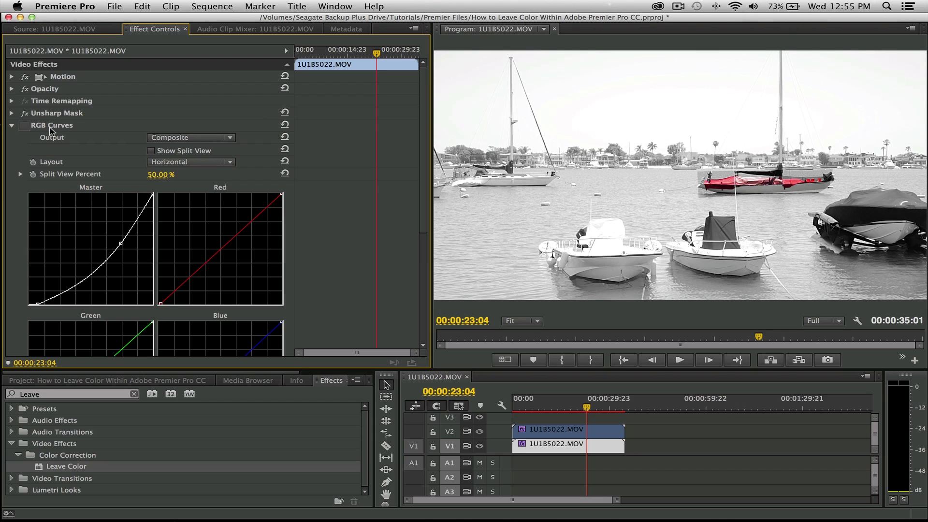
{"action": "left_click", "coordinate": [580, 446]}
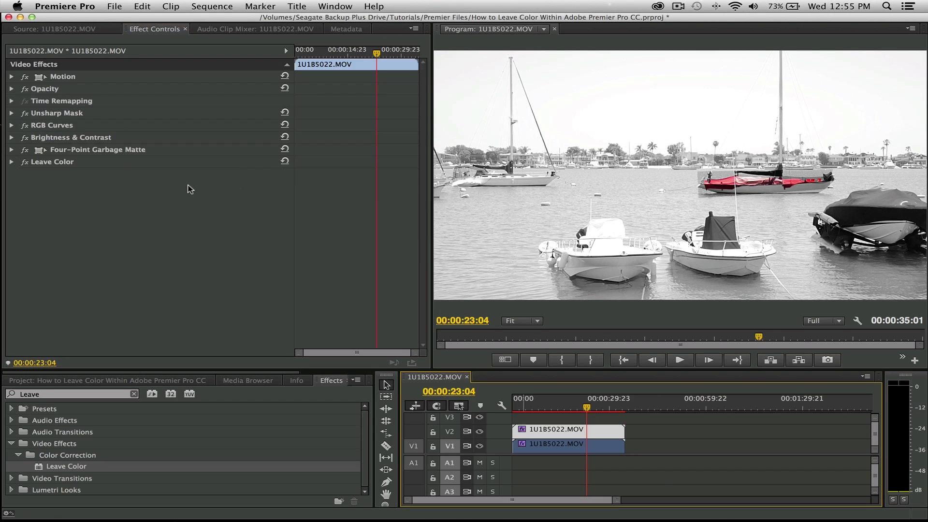
{"action": "left_click", "coordinate": [24, 126]}
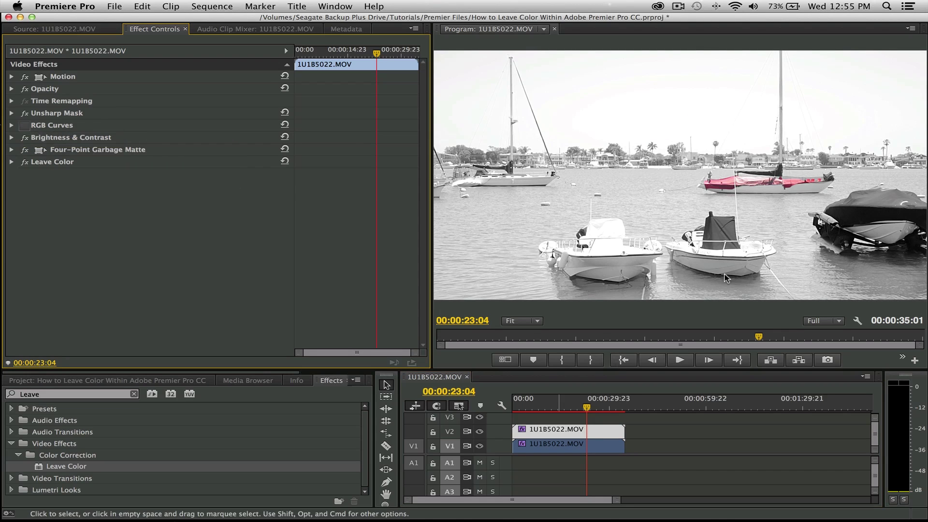
{"action": "left_click_drag", "start_coordinate": [411, 190], "coordinate": [257, 189]}
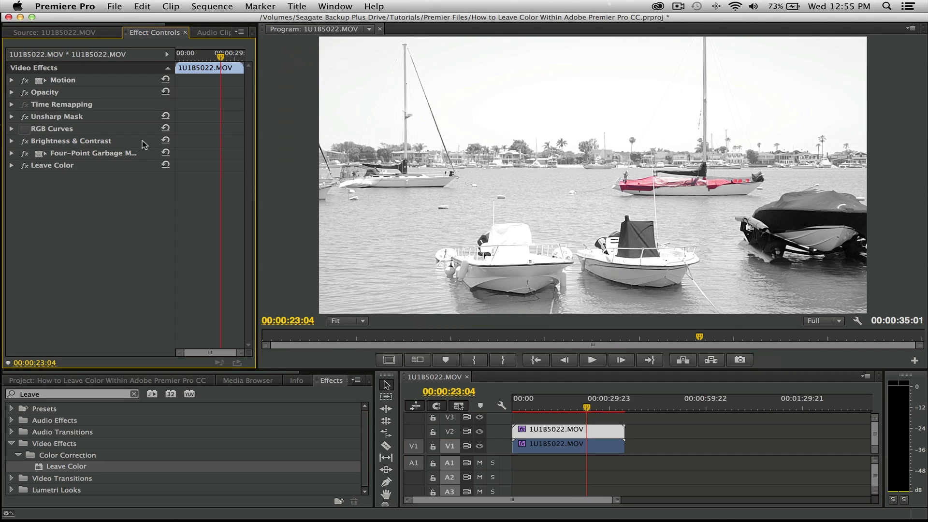
{"action": "left_click", "coordinate": [25, 129]}
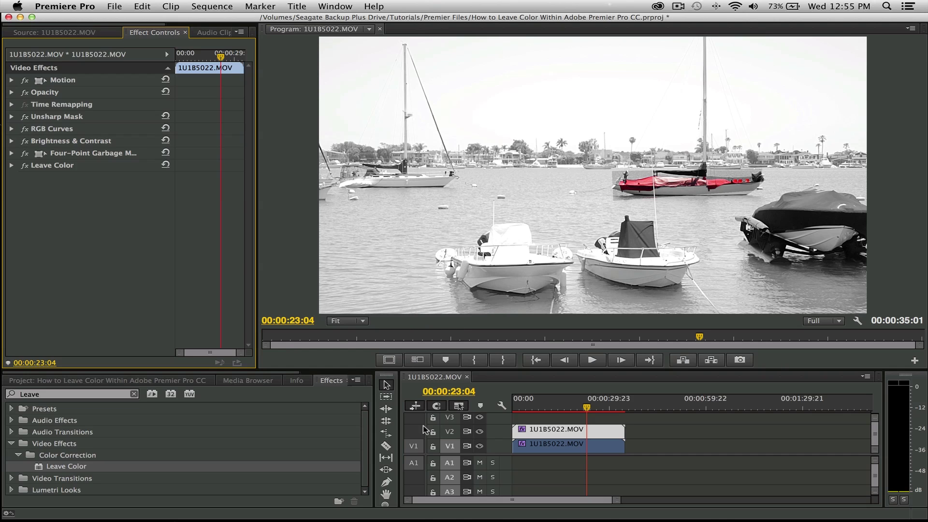
{"action": "left_click", "coordinate": [544, 450]}
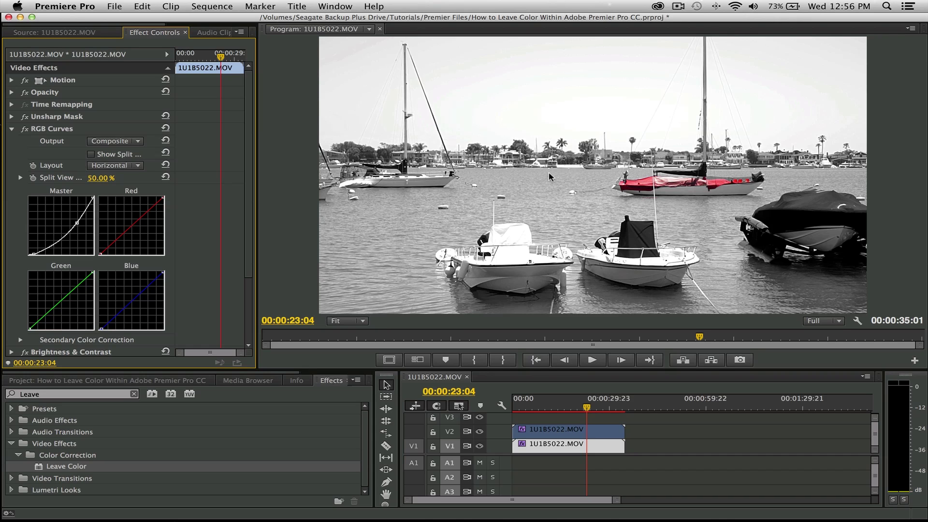
Delete the duplicate V2 clip and remove Leave Color from the V1 clip
{"action": "left_click", "coordinate": [11, 129]}
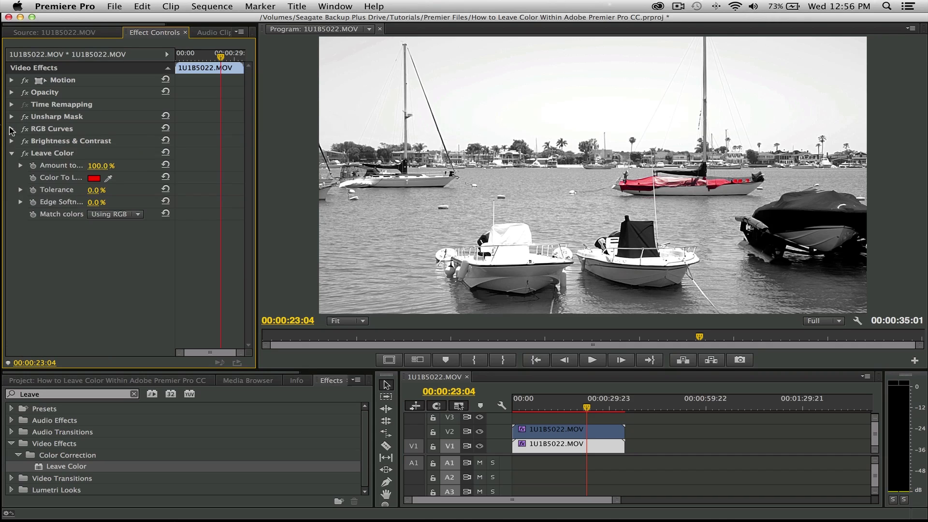
{"action": "left_click", "coordinate": [545, 429]}
{"action": "key", "text": "Delete"}
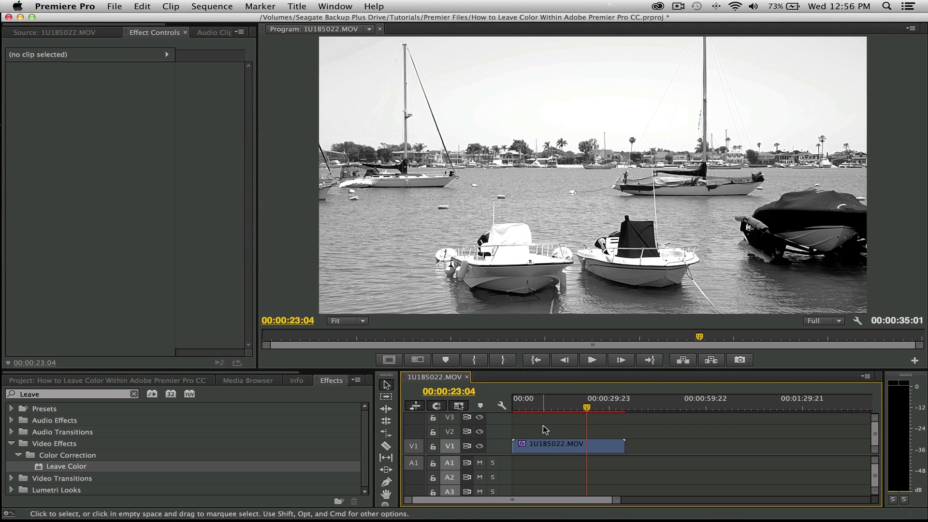
{"action": "left_click", "coordinate": [555, 445]}
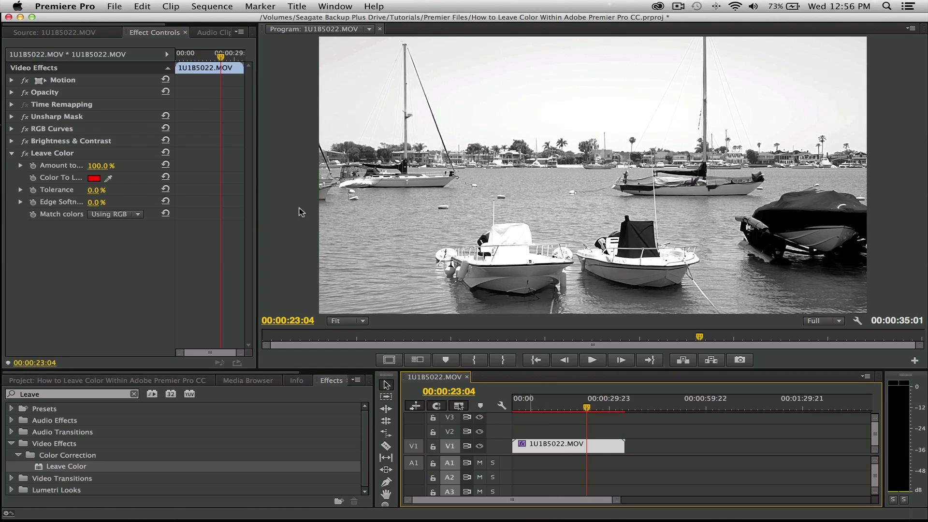
{"action": "left_click", "coordinate": [47, 153]}
{"action": "key", "text": "Delete"}
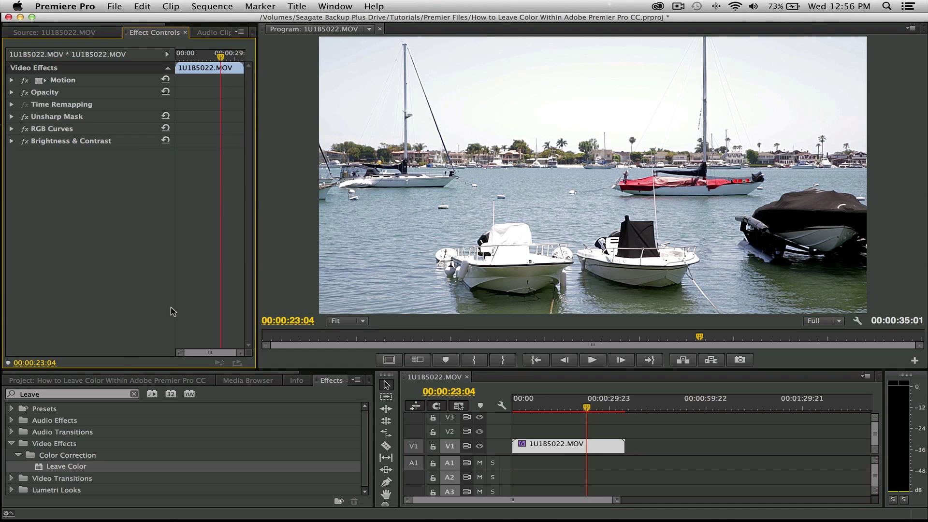
Search the Effects library for 'Leave' and apply Leave Color to the V1 clip
{"action": "left_click", "coordinate": [331, 380]}
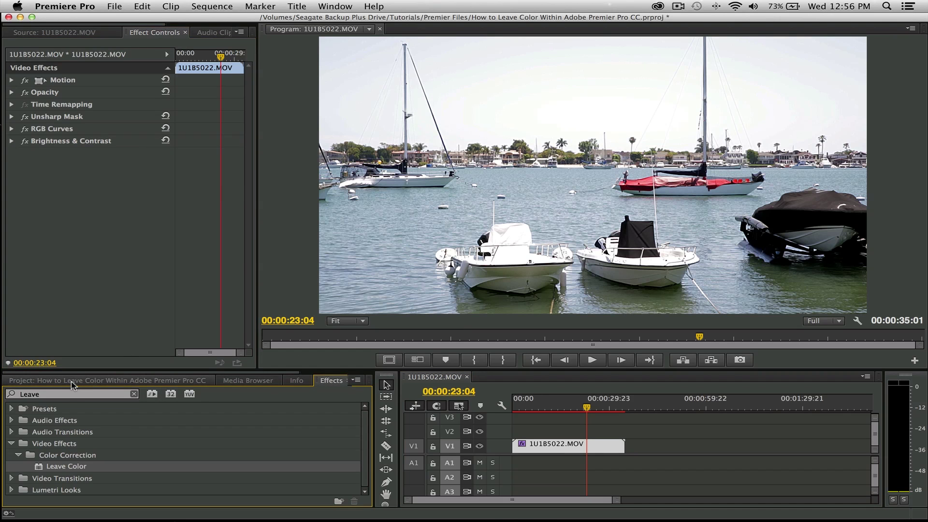
{"action": "left_click", "coordinate": [39, 396]}
{"action": "key", "text": "super+a"}
{"action": "type", "text": "Leave"}
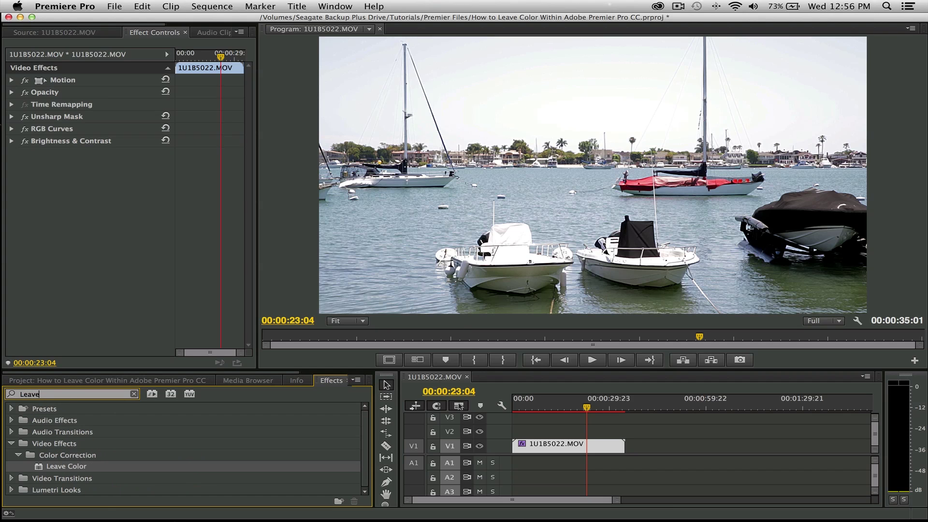
{"action": "left_click_drag", "start_coordinate": [63, 467], "coordinate": [590, 441]}
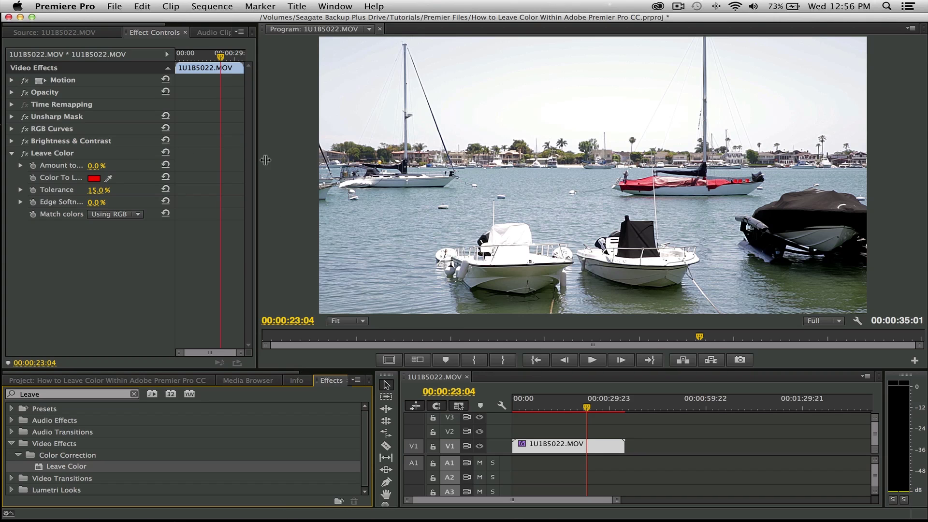
{"action": "left_click_drag", "start_coordinate": [263, 160], "coordinate": [332, 160]}
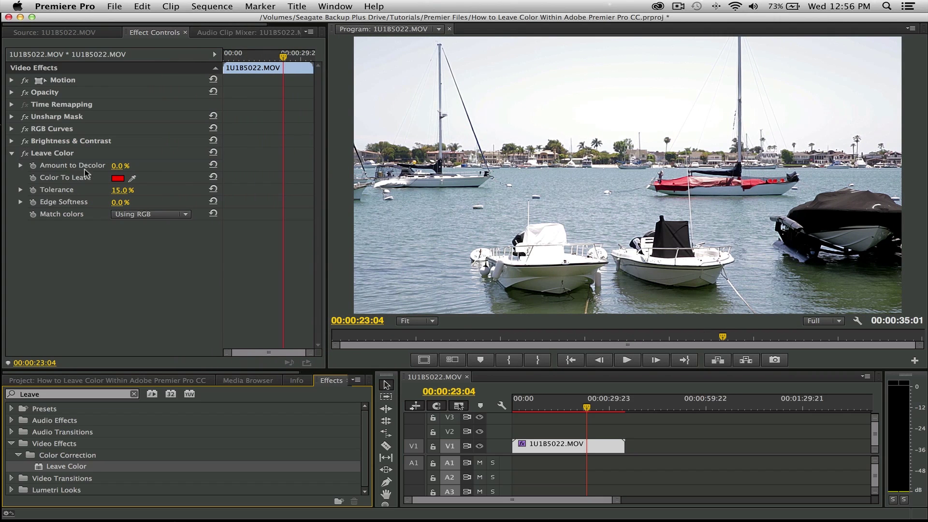
Review the Leave Color Match colors options, currently Using RGB
{"action": "left_click", "coordinate": [68, 181]}
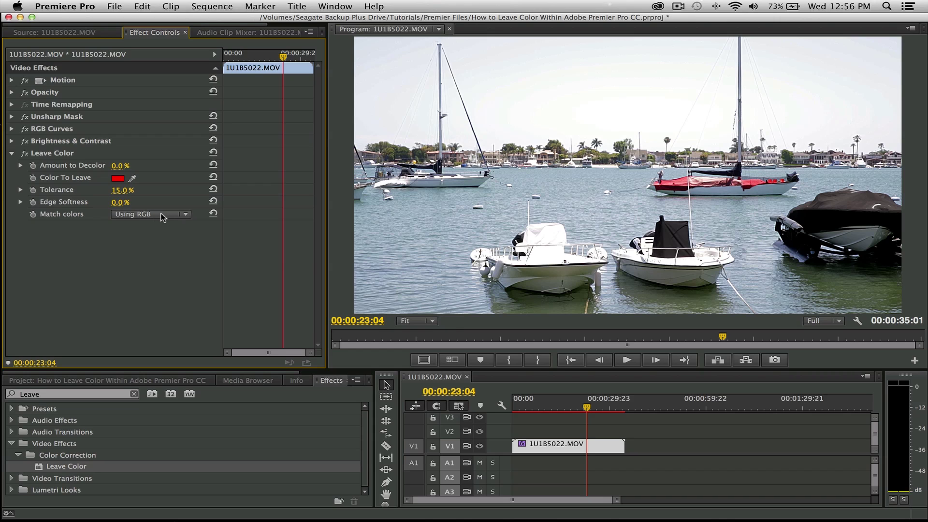
{"action": "left_click", "coordinate": [163, 216]}
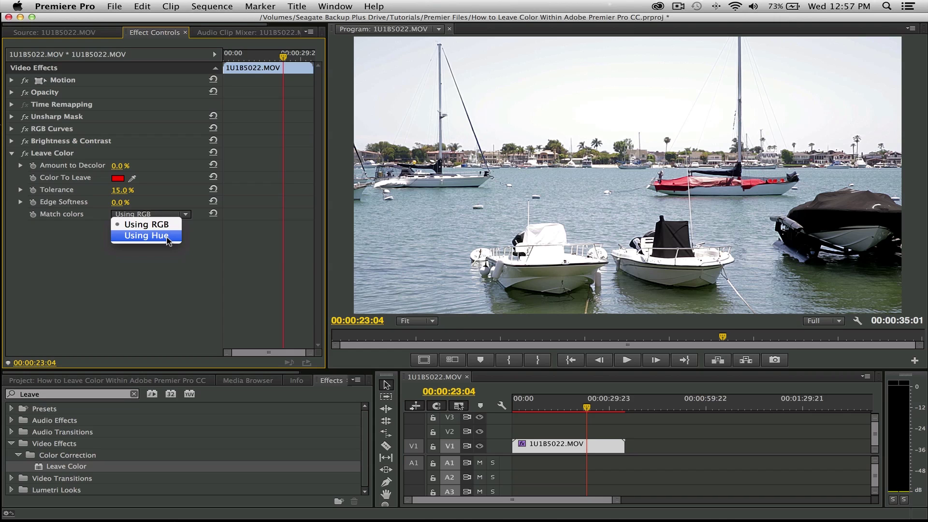
Sample the red boat cover as Color To Leave, with Amount to Decolor 100% and Tolerance 0%
{"action": "left_click", "coordinate": [77, 254]}
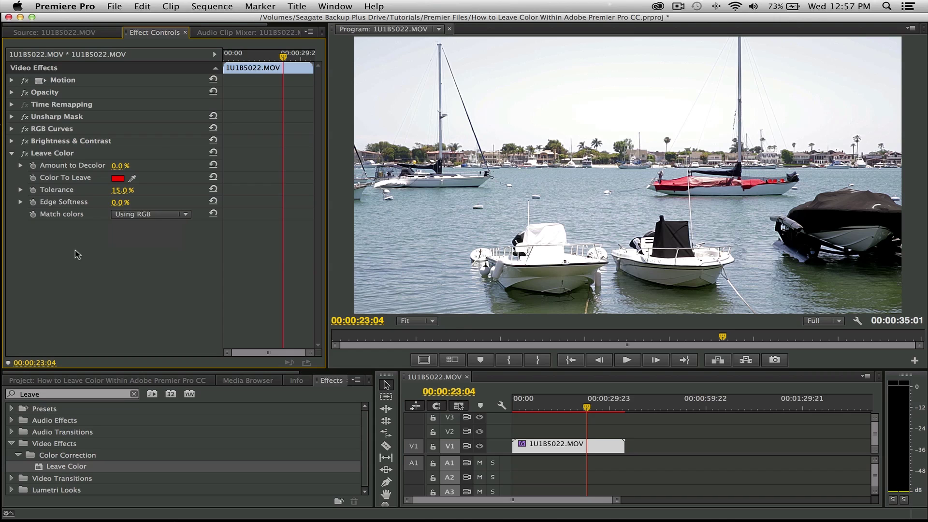
{"action": "left_click", "coordinate": [133, 177]}
{"action": "left_click_drag", "start_coordinate": [136, 174], "coordinate": [756, 184]}
{"action": "left_click_drag", "start_coordinate": [118, 166], "coordinate": [160, 165]}
{"action": "left_click_drag", "start_coordinate": [126, 196], "coordinate": [114, 195]}
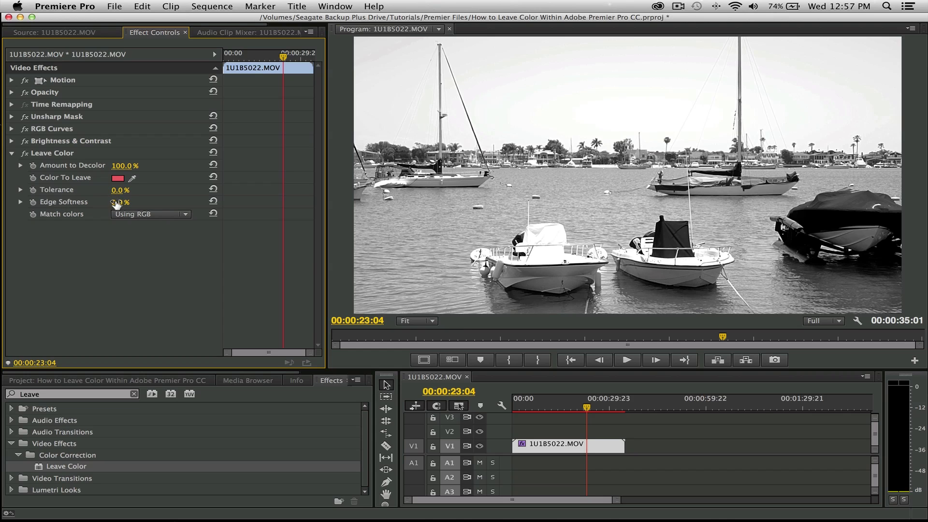
Try Edge Softness 2% and Tolerance 12%, then reset both to 0%
{"action": "left_click_drag", "start_coordinate": [117, 202], "coordinate": [117, 201]}
{"action": "left_click_drag", "start_coordinate": [117, 190], "coordinate": [123, 190]}
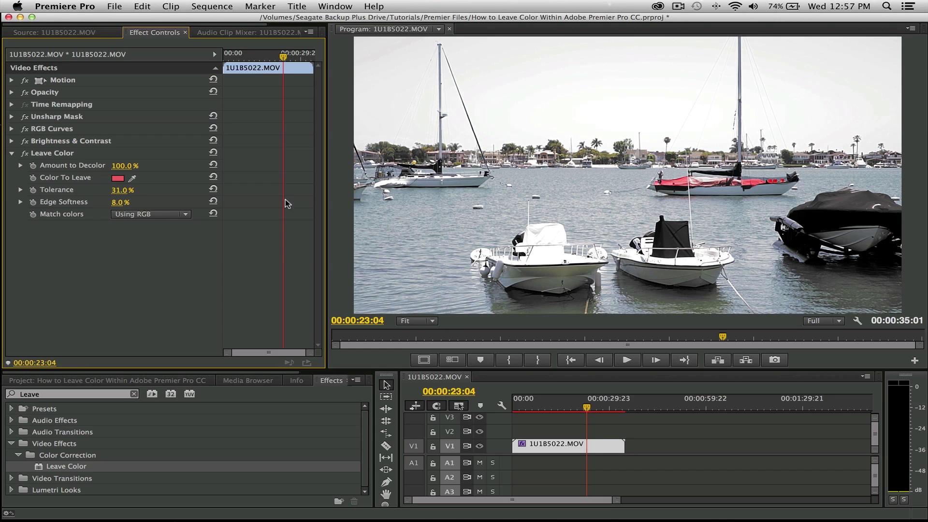
{"action": "left_click_drag", "start_coordinate": [128, 191], "coordinate": [112, 203]}
Match colors using Hue, raise Edge Softness to about 6%, and enlarge the Program monitor
{"action": "left_click", "coordinate": [169, 214]}
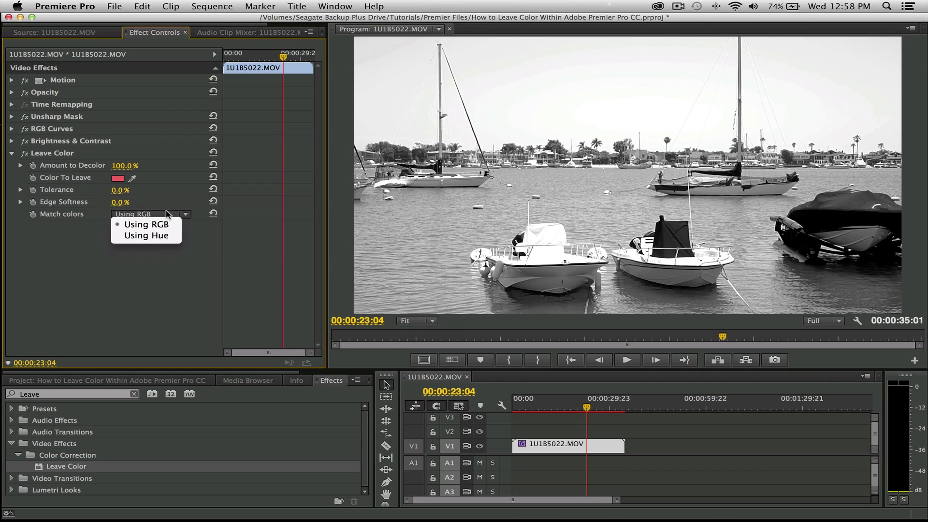
{"action": "left_click", "coordinate": [164, 237]}
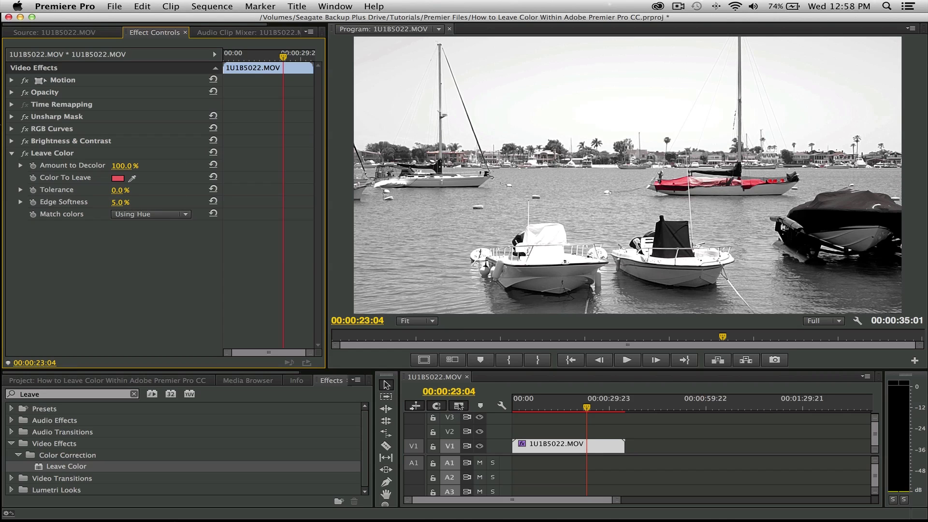
{"action": "left_click_drag", "start_coordinate": [118, 202], "coordinate": [121, 202]}
{"action": "left_click_drag", "start_coordinate": [327, 190], "coordinate": [121, 195]}
{"action": "left_click_drag", "start_coordinate": [235, 369], "coordinate": [249, 492]}
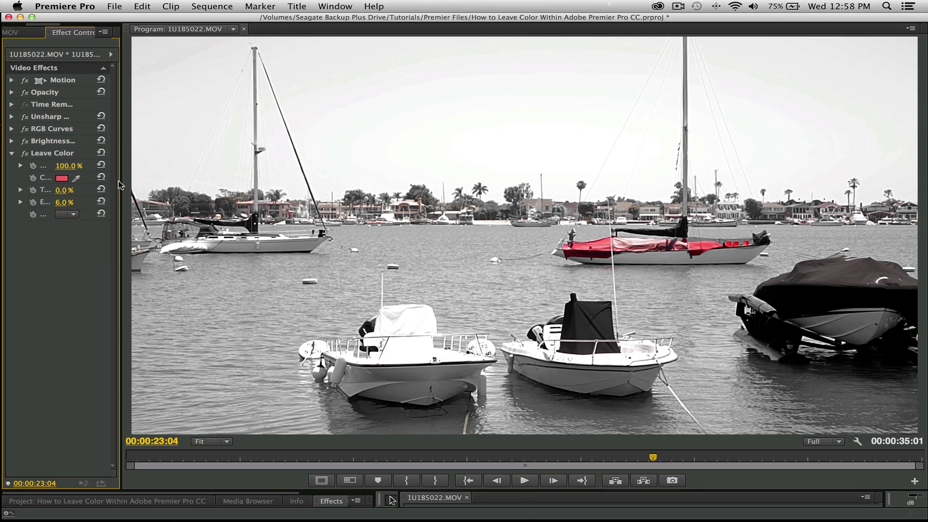
Enter Edge Softness 2% and Tolerance 1% in Leave Color
{"action": "left_click_drag", "start_coordinate": [121, 181], "coordinate": [181, 183]}
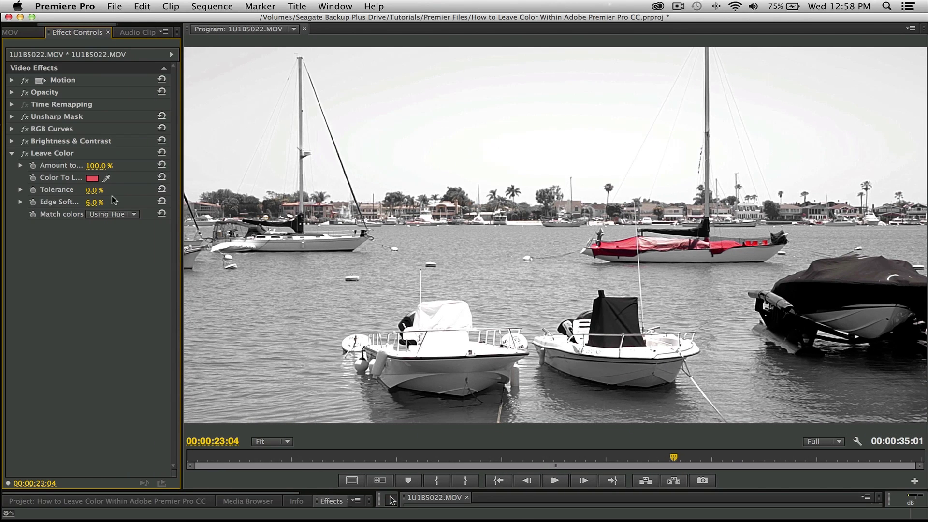
{"action": "left_click", "coordinate": [94, 203]}
{"action": "type", "text": "2"}
{"action": "key", "text": "Return"}
{"action": "left_click", "coordinate": [91, 190]}
{"action": "type", "text": "1"}
{"action": "key", "text": "Return"}
Restore the timeline panel and bring Tolerance and Edge Softness down to 0%
{"action": "left_click_drag", "start_coordinate": [244, 492], "coordinate": [248, 400]}
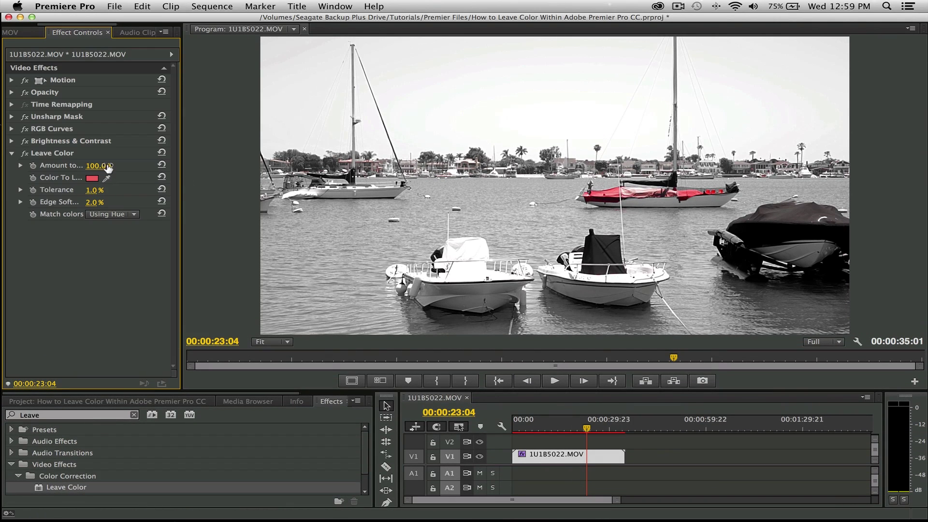
{"action": "left_click_drag", "start_coordinate": [95, 190], "coordinate": [91, 202]}
{"action": "left_click_drag", "start_coordinate": [519, 391], "coordinate": [519, 350]}
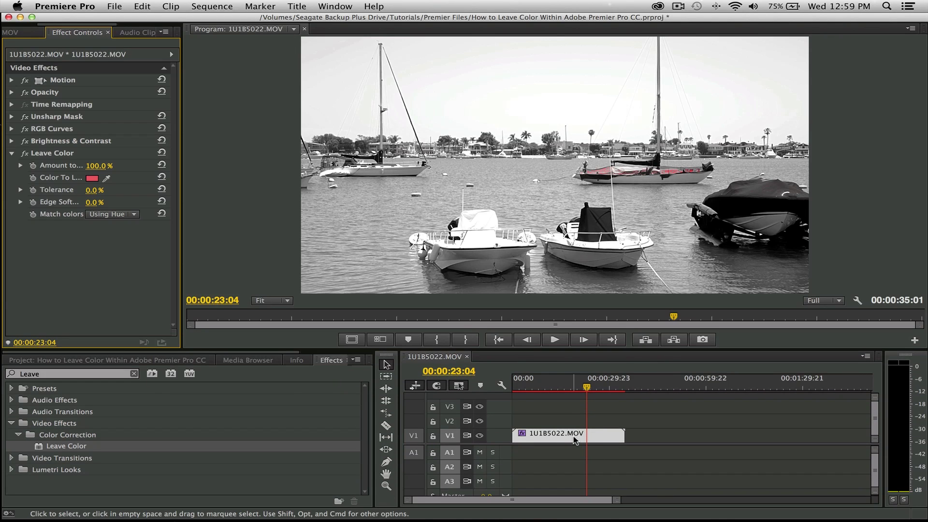
Option-drag 1U1B5022.MOV from V1 onto V2 to duplicate it above the original
{"action": "left_click_drag", "start_coordinate": [562, 437], "coordinate": [561, 429]}
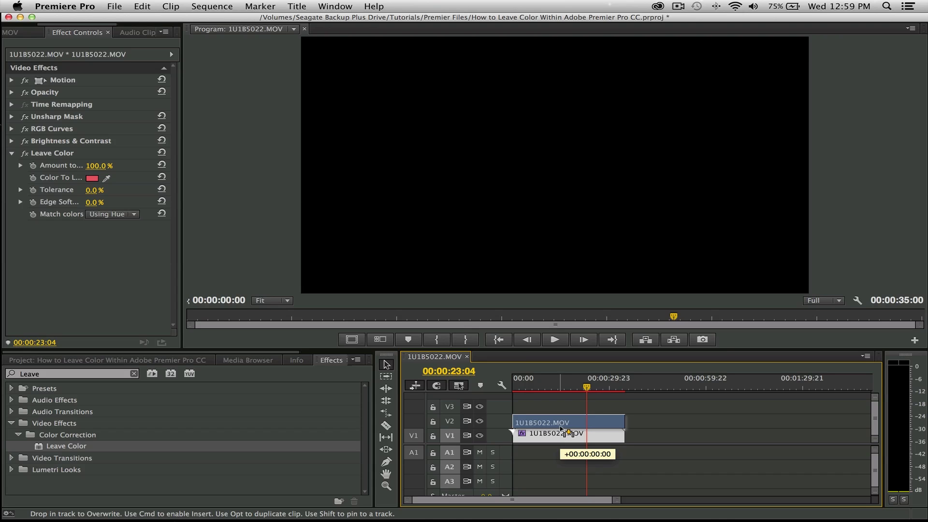
{"action": "left_click_drag", "start_coordinate": [561, 427], "coordinate": [560, 424]}
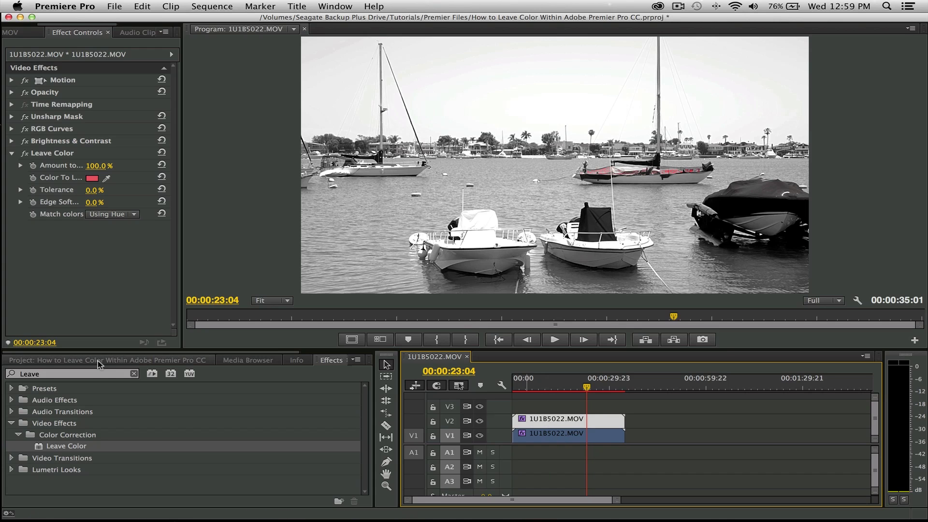
{"action": "left_click", "coordinate": [84, 374]}
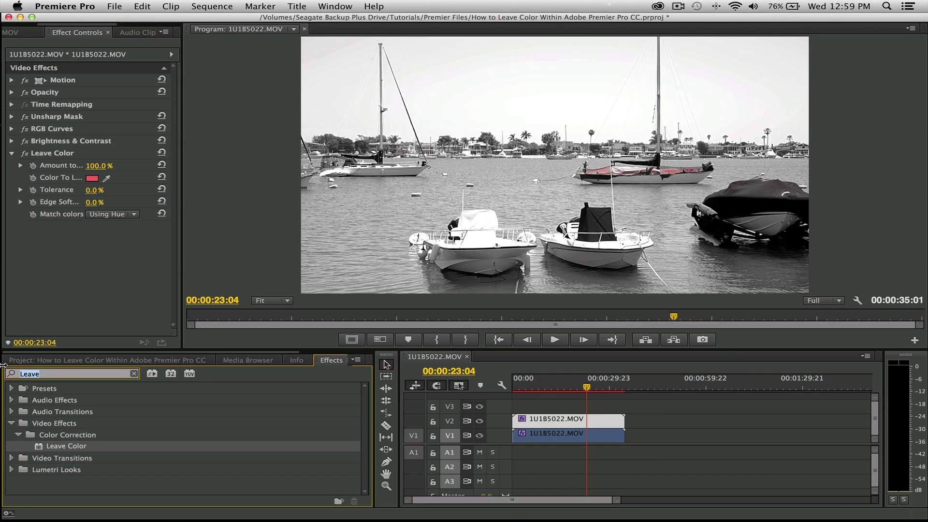
Search Effects for 'gar' and apply Four-Point Garbage Matte to the V2 duplicate clip
{"action": "type", "text": "four"}
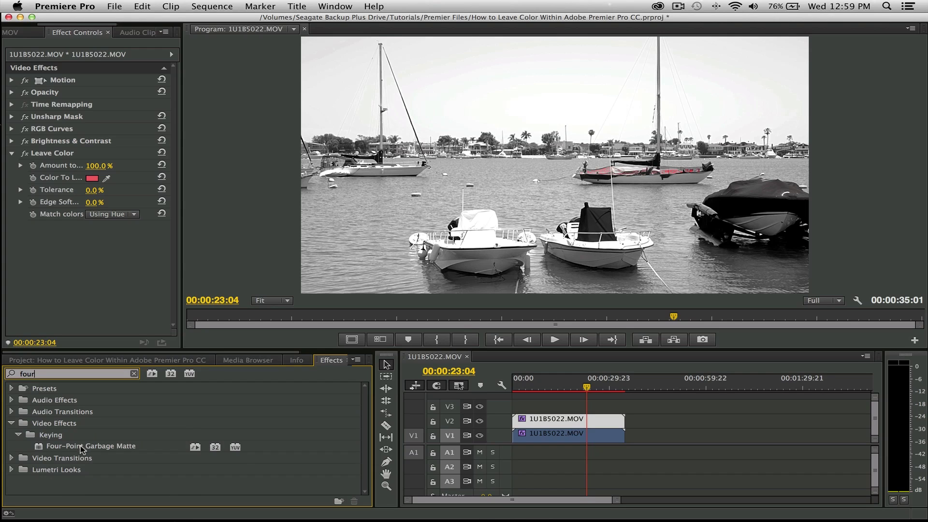
{"action": "left_click", "coordinate": [81, 448]}
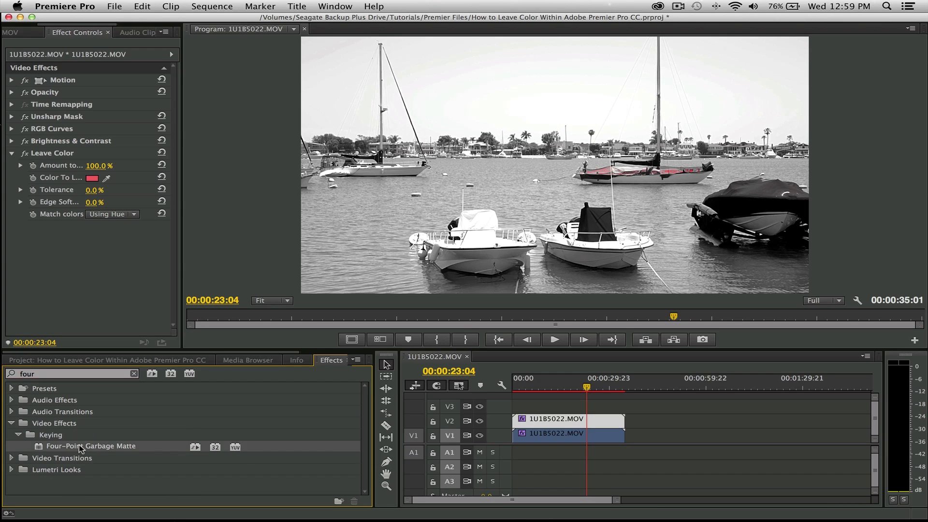
{"action": "left_click", "coordinate": [44, 376]}
{"action": "type", "text": "garba"}
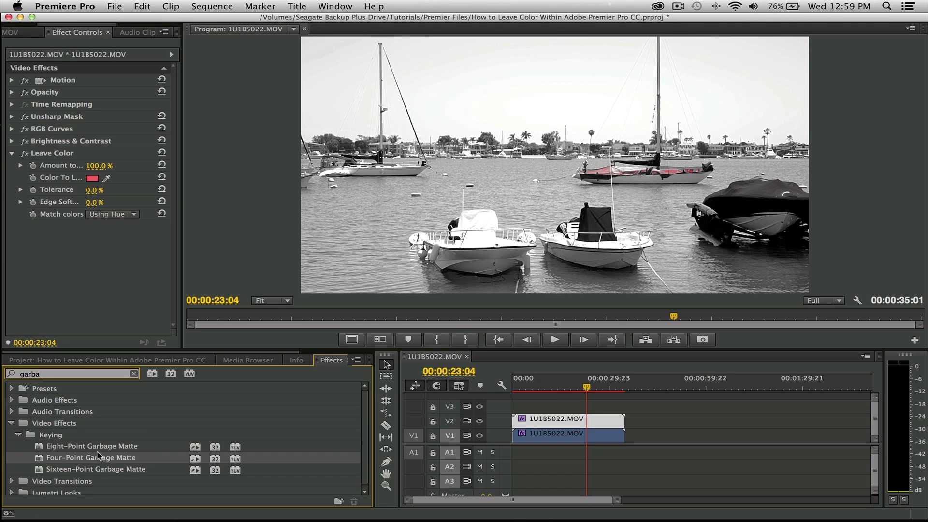
{"action": "left_click", "coordinate": [85, 469]}
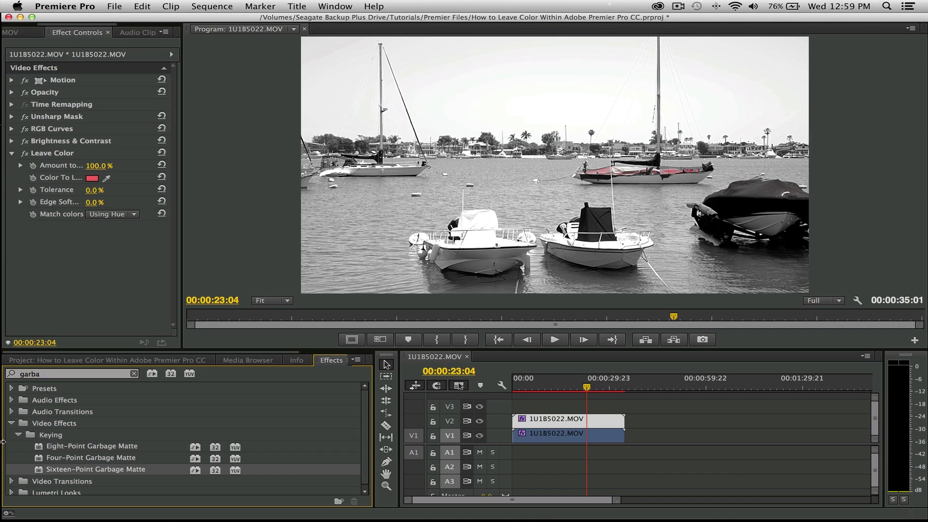
{"action": "left_click_drag", "start_coordinate": [78, 457], "coordinate": [546, 420]}
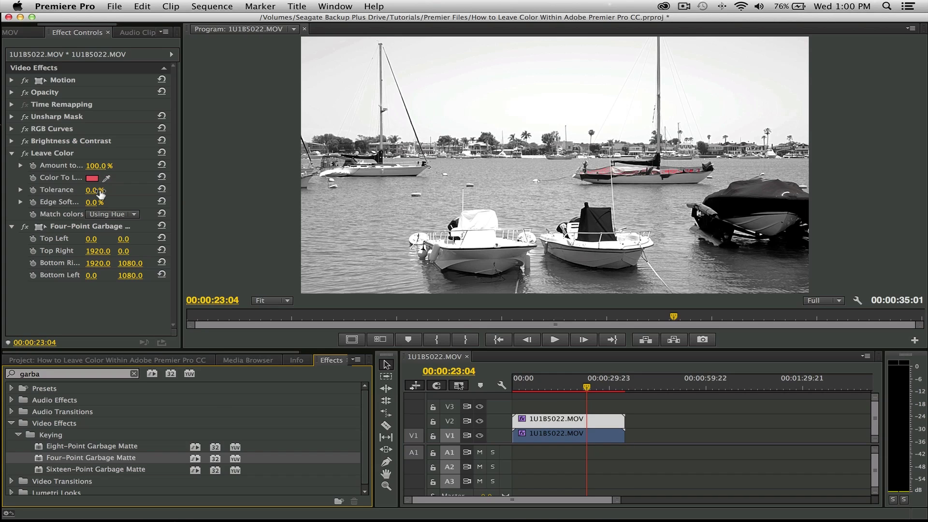
{"action": "left_click", "coordinate": [86, 227]}
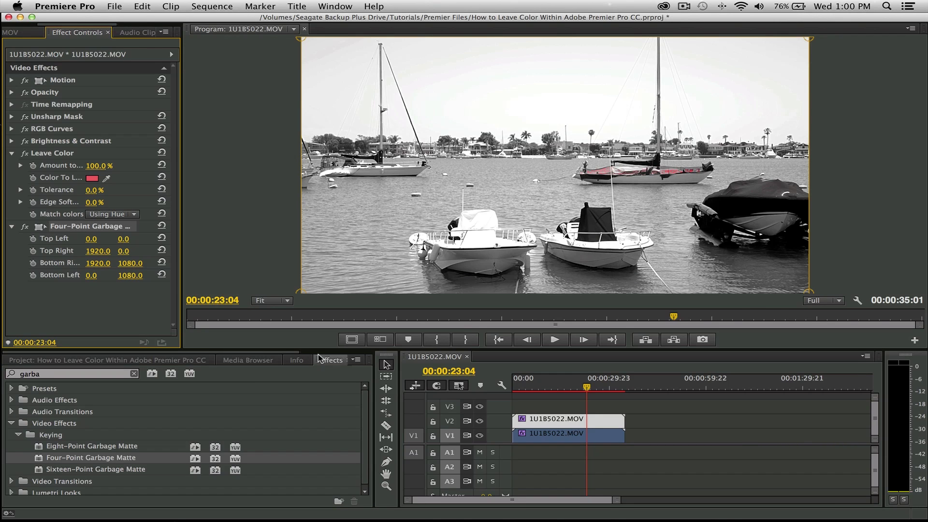
Drag the garbage matte's four corners tightly around the red-covered sailboat
{"action": "left_click_drag", "start_coordinate": [321, 350], "coordinate": [321, 402]}
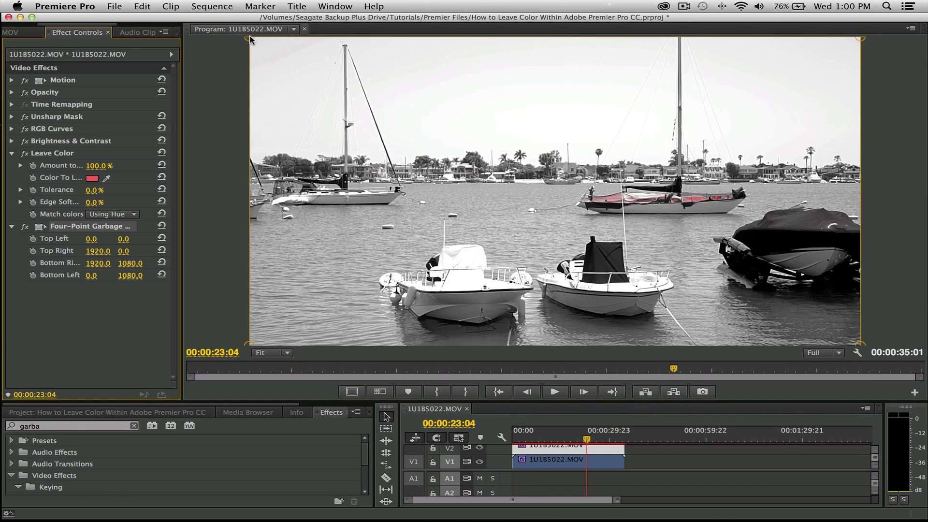
{"action": "left_click_drag", "start_coordinate": [251, 40], "coordinate": [576, 189]}
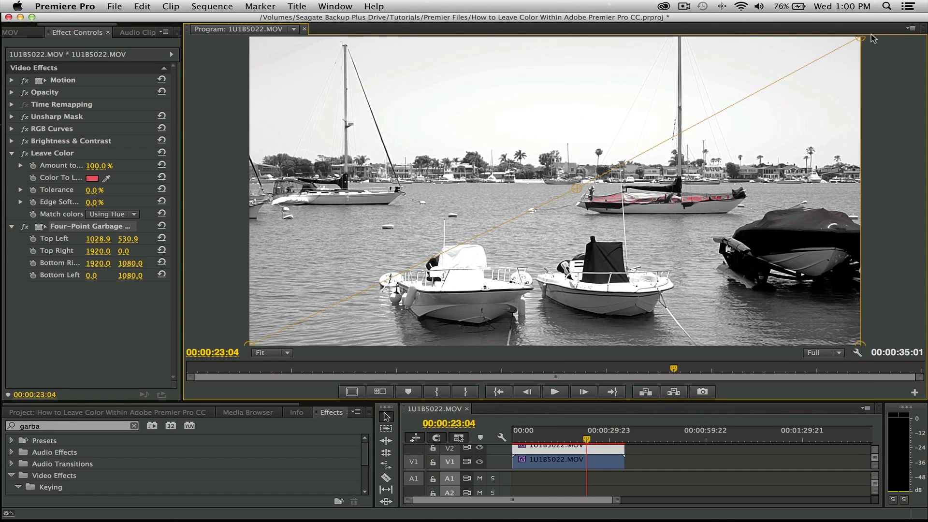
{"action": "left_click_drag", "start_coordinate": [860, 38], "coordinate": [746, 188]}
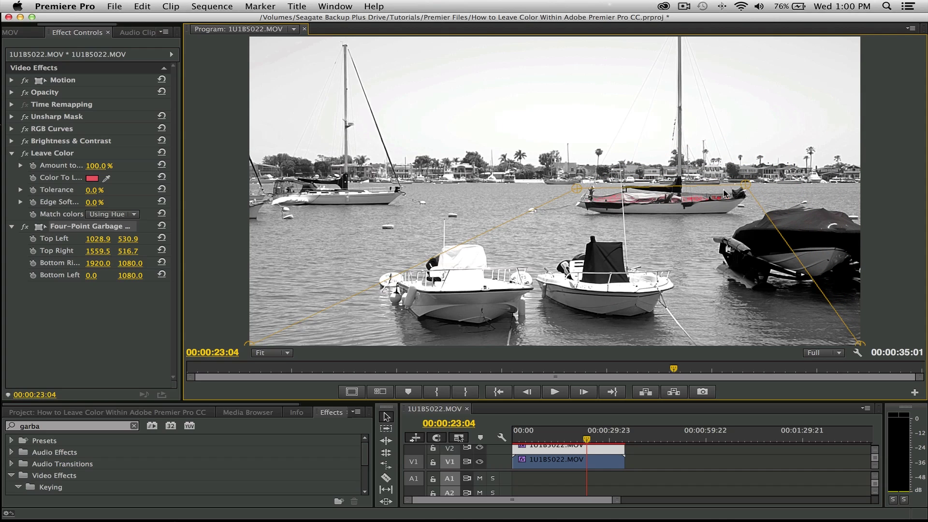
{"action": "left_click_drag", "start_coordinate": [860, 343], "coordinate": [742, 213]}
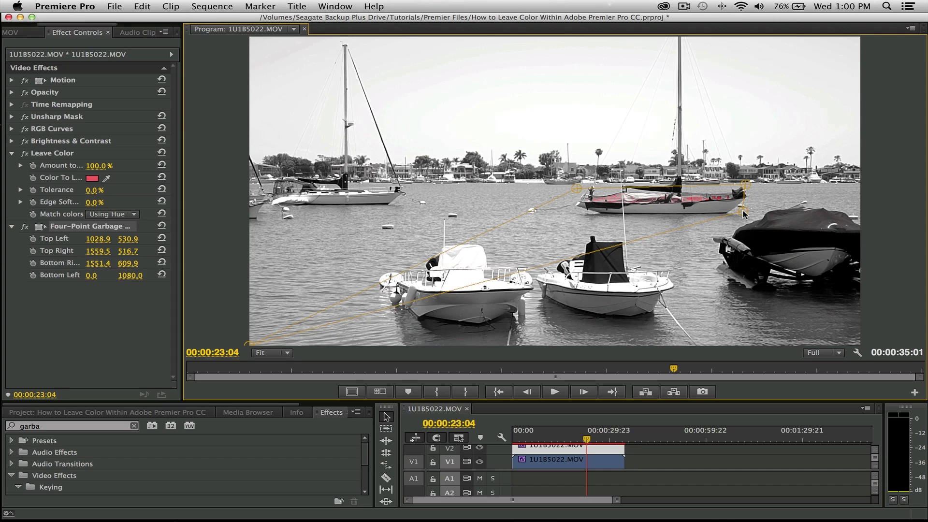
{"action": "left_click_drag", "start_coordinate": [249, 344], "coordinate": [574, 218]}
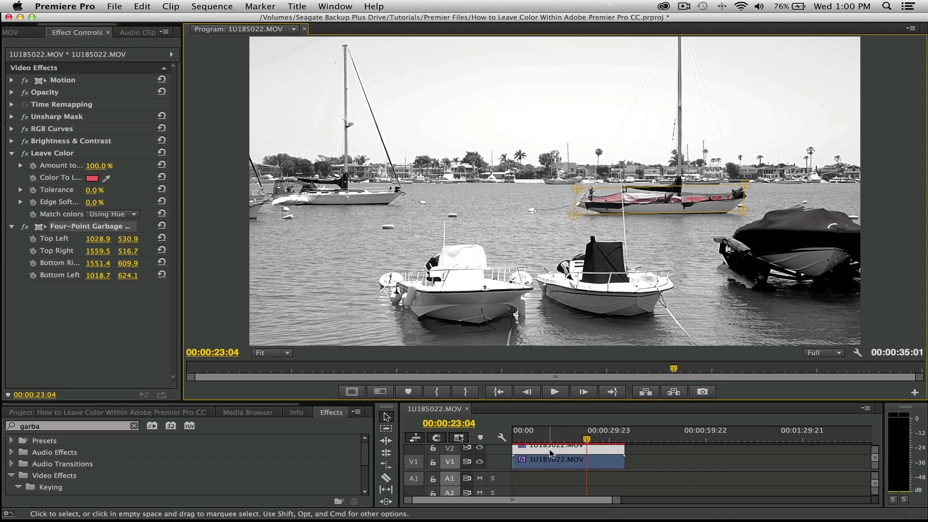
{"action": "left_click", "coordinate": [93, 201]}
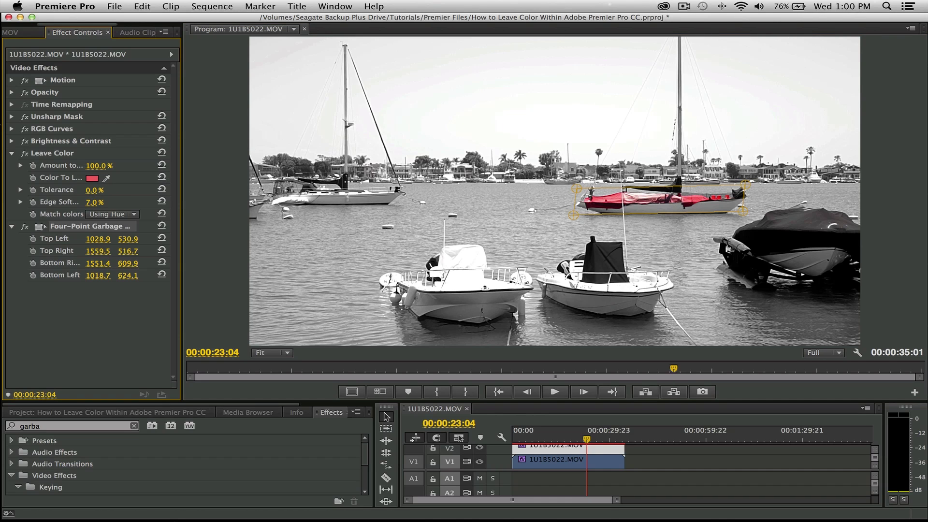
Check the V1 clip's settings, then drop the V2 clip's Leave Color Tolerance to 3.0%
{"action": "left_click", "coordinate": [560, 463]}
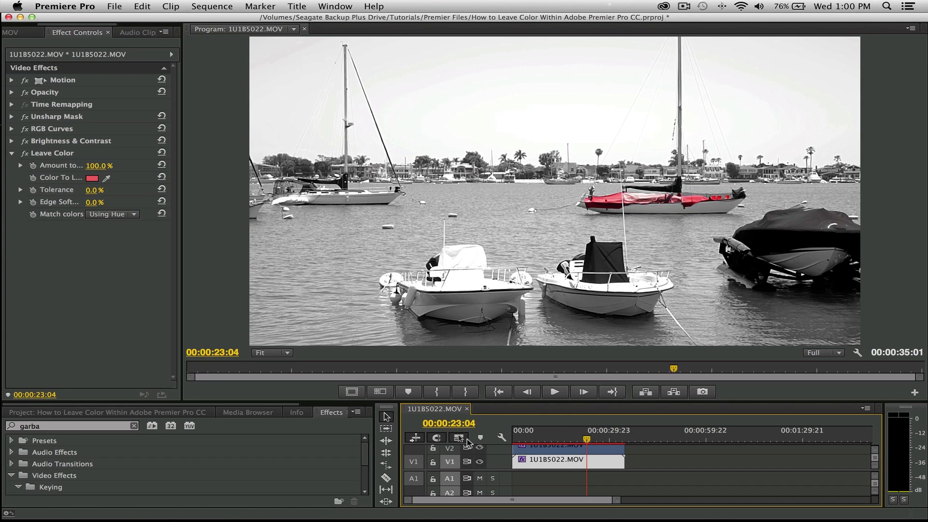
{"action": "left_click", "coordinate": [589, 462]}
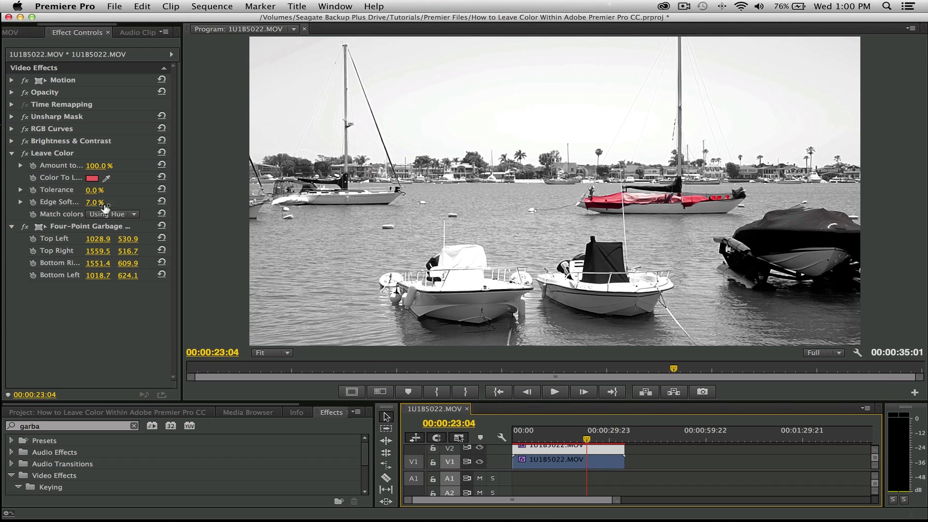
{"action": "left_click", "coordinate": [94, 190]}
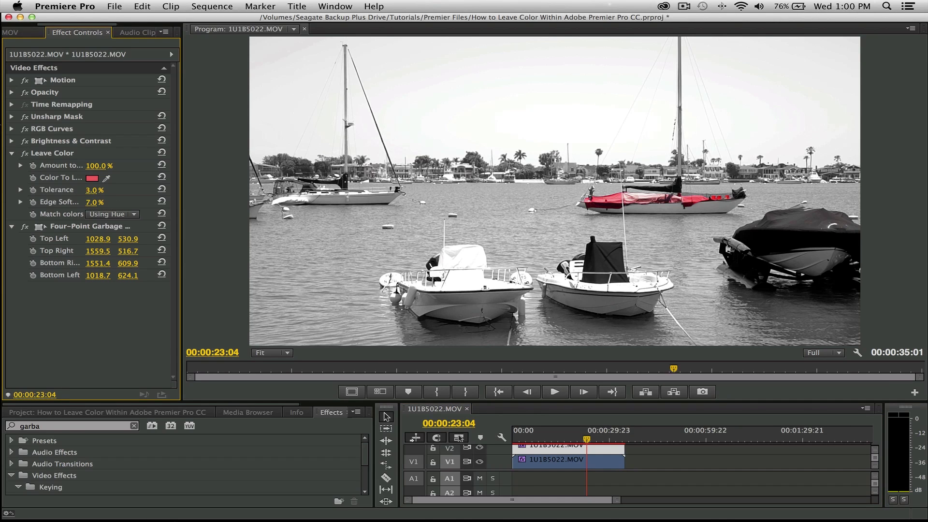
{"action": "left_click_drag", "start_coordinate": [94, 190], "coordinate": [127, 201]}
Push the V2 clip's Leave Color Edge Softness up to about 95%, then settle it at 29.0%
{"action": "left_click_drag", "start_coordinate": [93, 207], "coordinate": [115, 206]}
{"action": "mouse_move", "coordinate": [96, 202]}
{"action": "left_mouse_down"}
{"action": "mouse_move", "coordinate": [83, 202]}
{"action": "mouse_move", "coordinate": [99, 203]}
{"action": "left_mouse_up"}
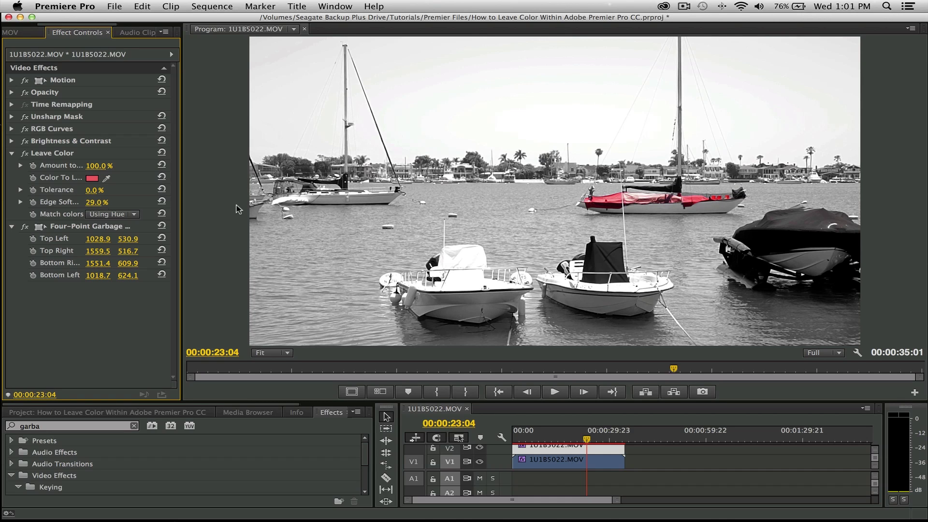